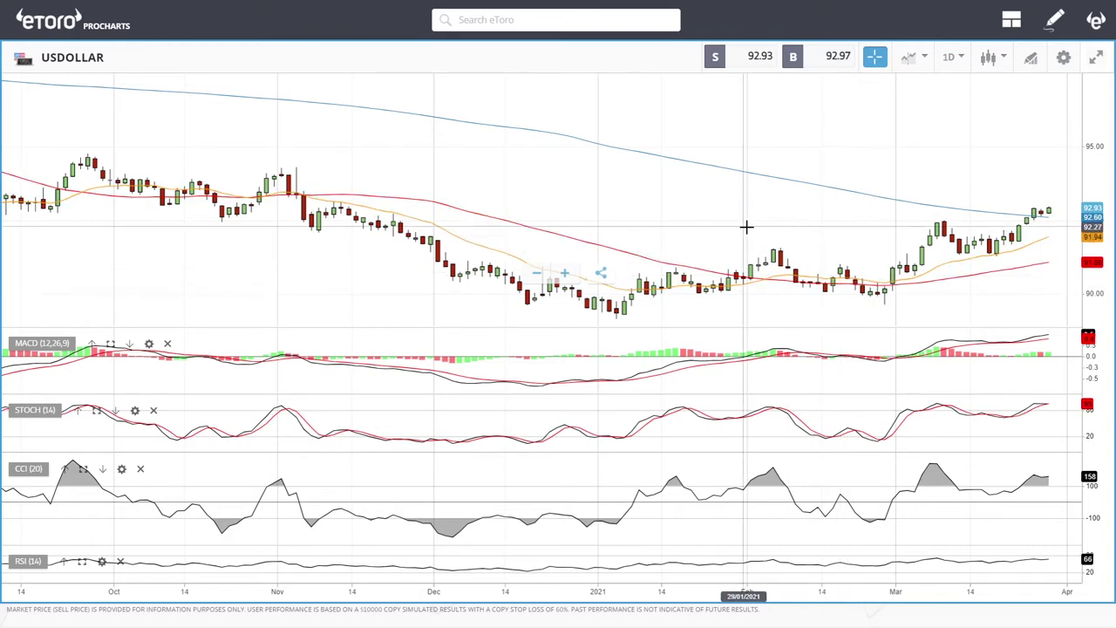
Zoom the daily USDOLLAR chart and shift it left to leave room after the latest candle
scroll(833, 201, "down", 5)
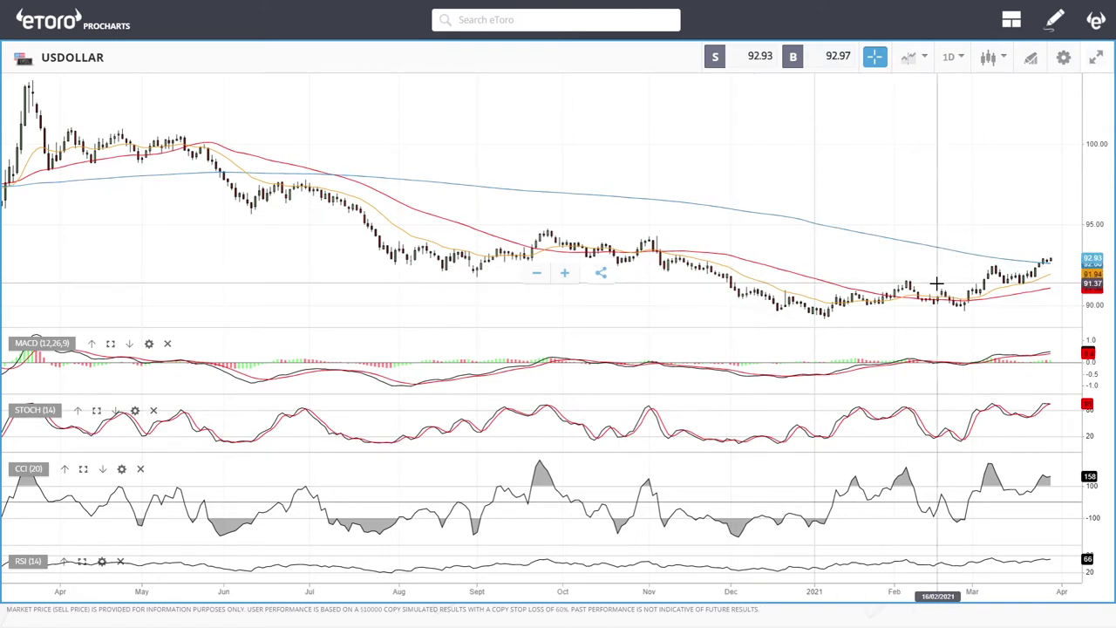
scroll(924, 222, "up", 6)
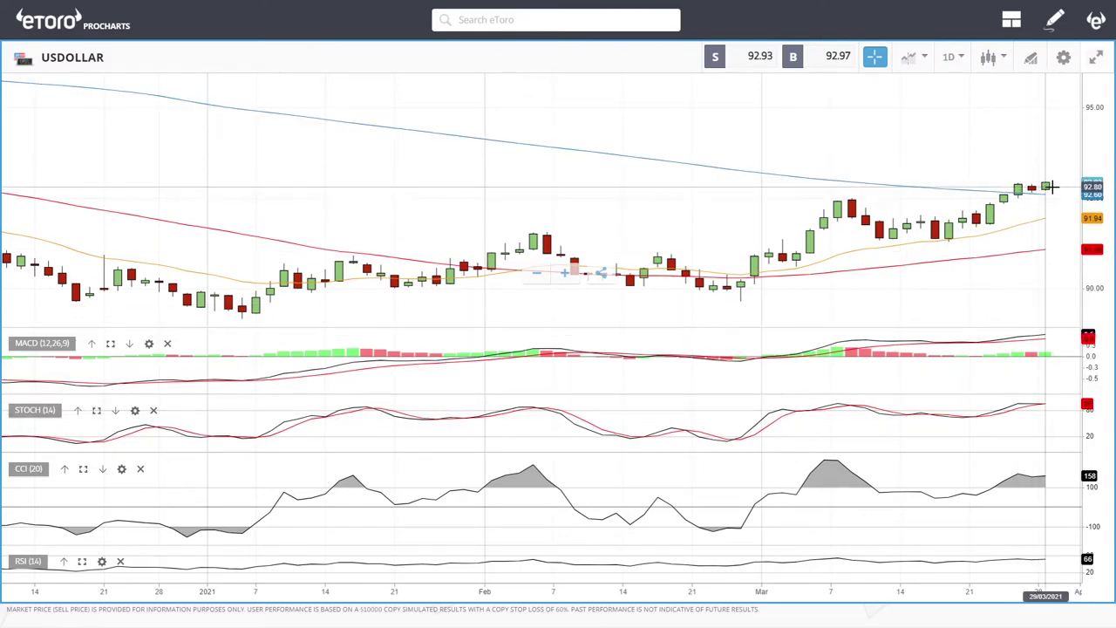
scroll(1051, 186, "up", 3)
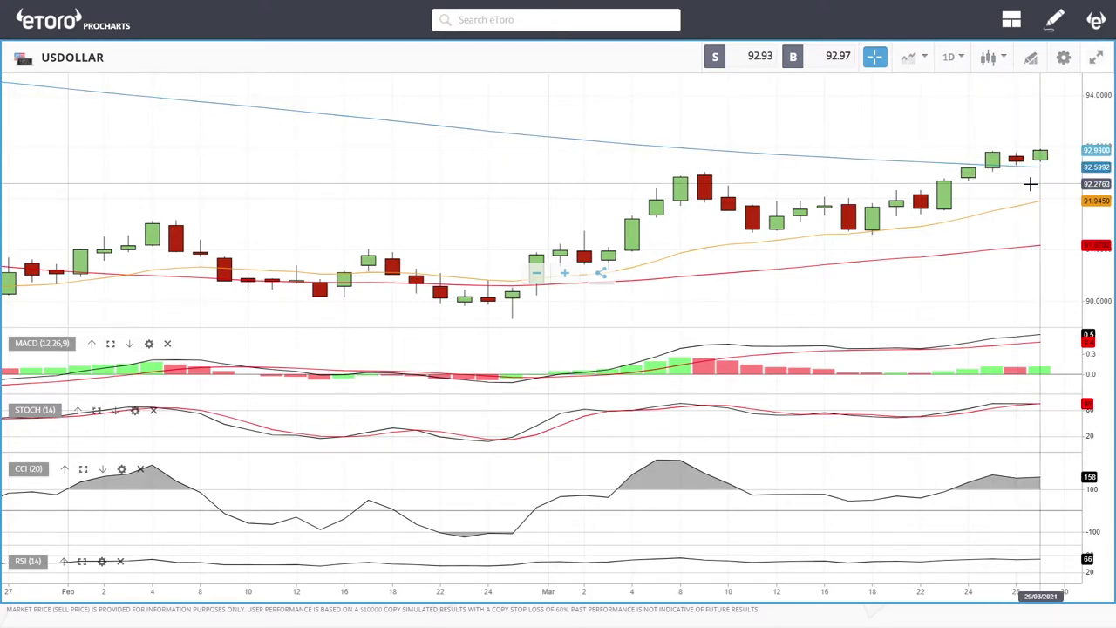
scroll(1029, 174, "down", 5)
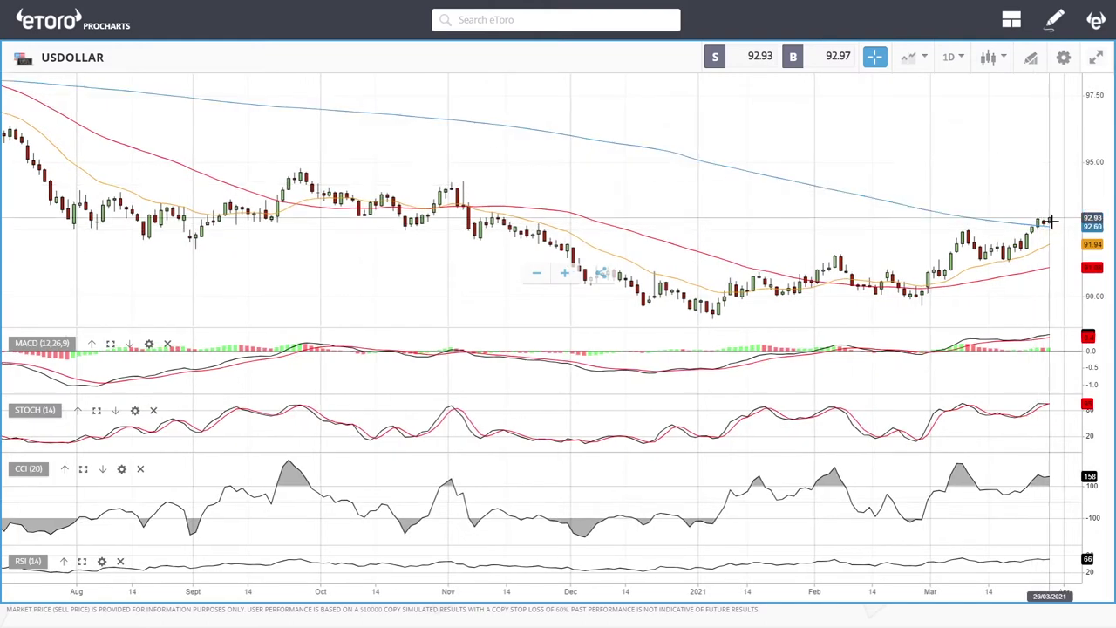
left_click_drag(1001, 177, 901, 169)
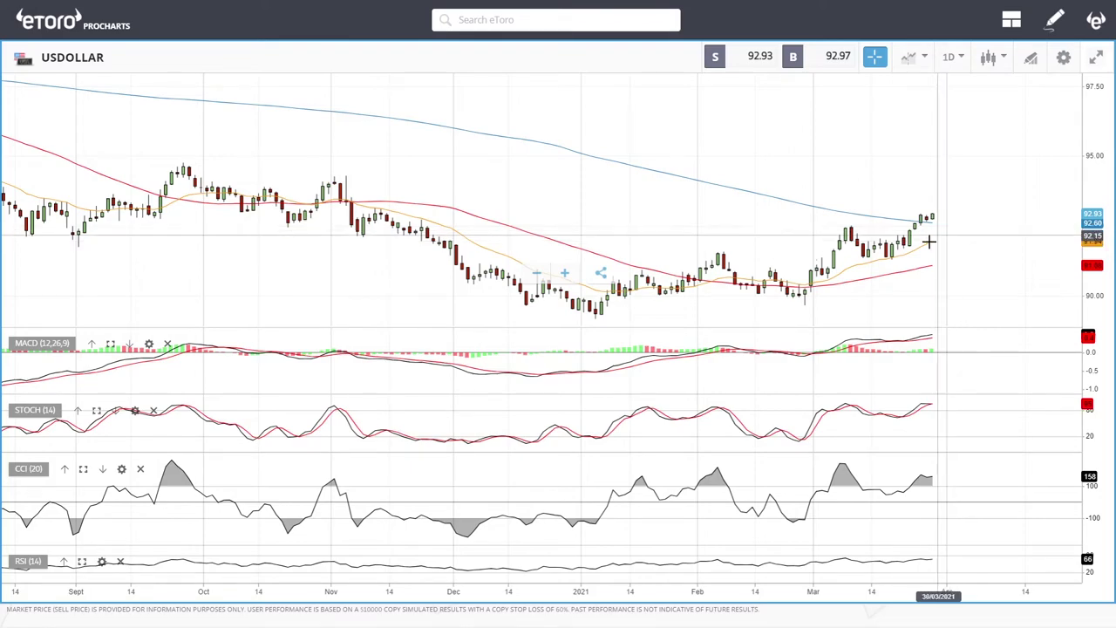
scroll(854, 278, "down", 5)
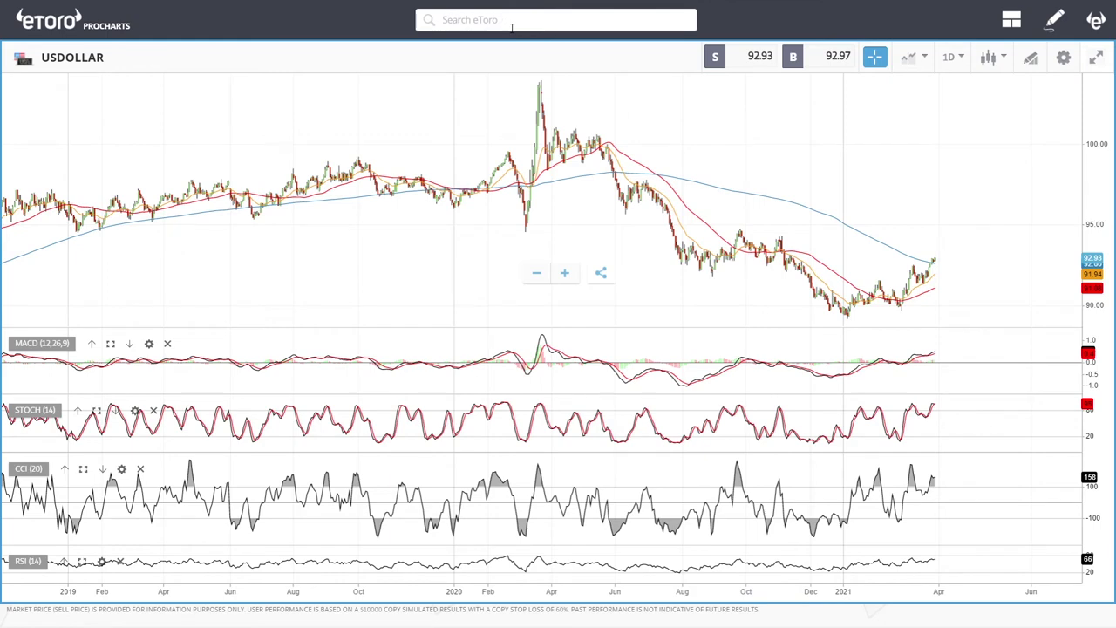
Open the daily GBPUSD chart from the 'gbp' search results and zoom in and out to review it
type("p")
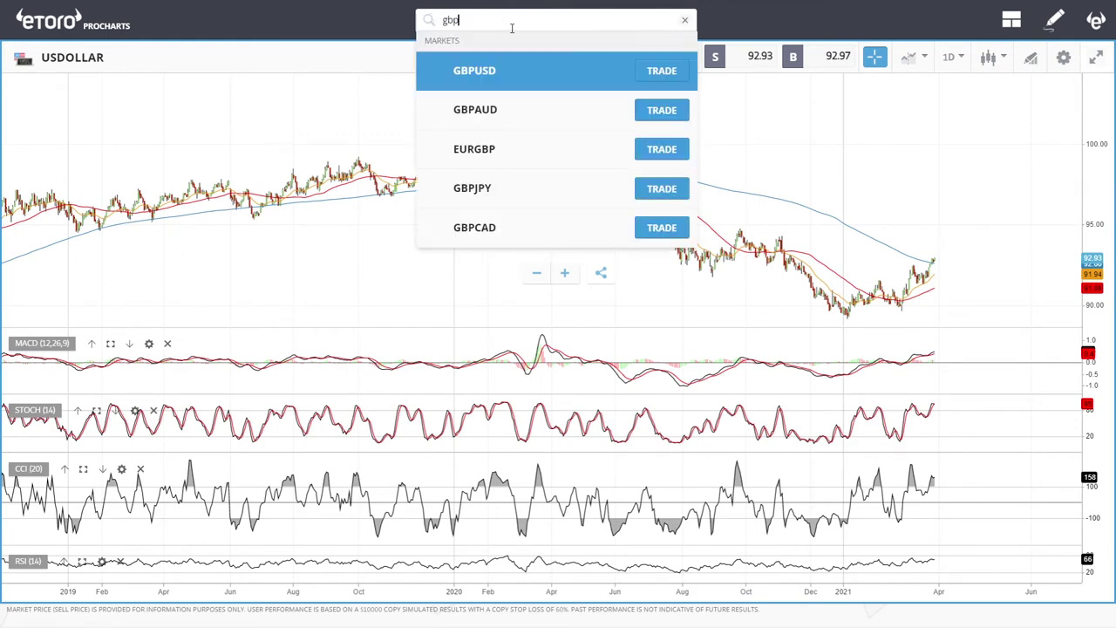
left_click(482, 61)
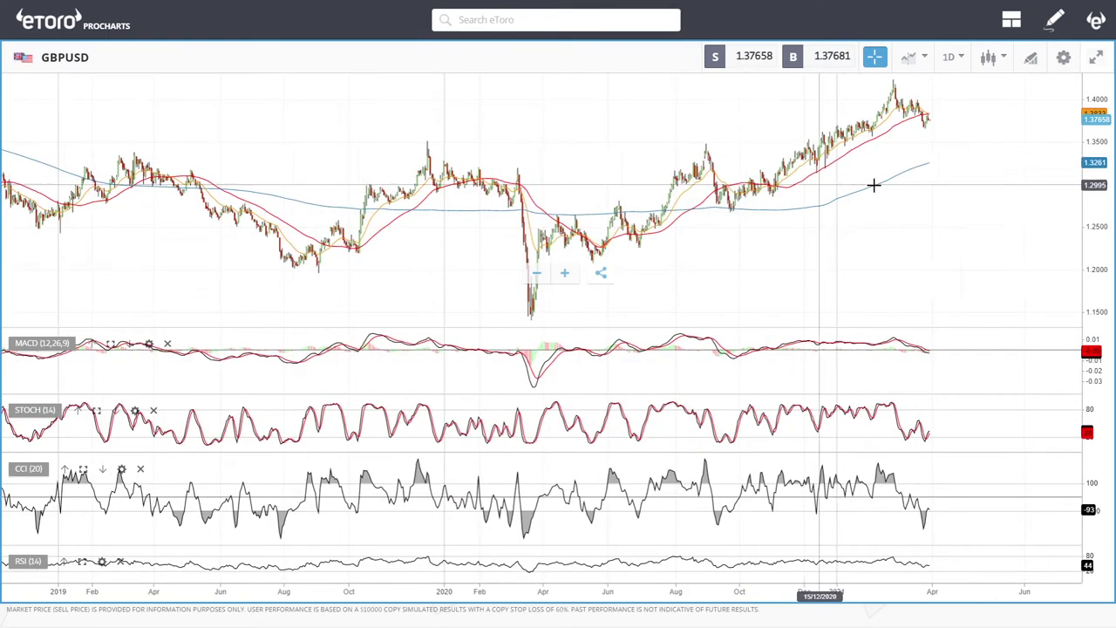
scroll(997, 168, "up", 5)
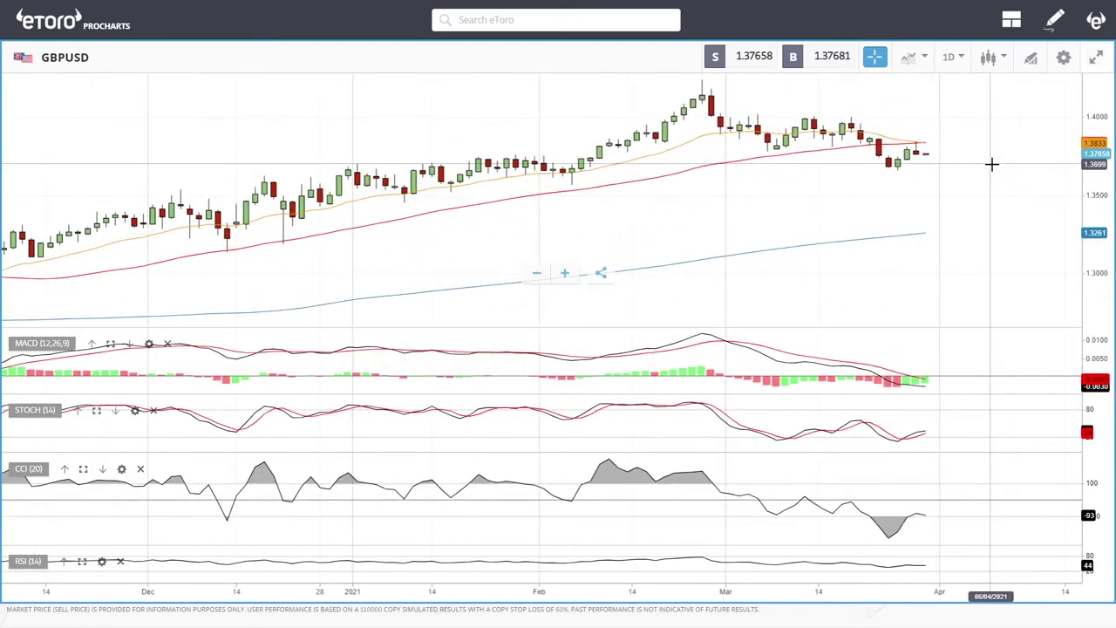
scroll(915, 157, "up", 3)
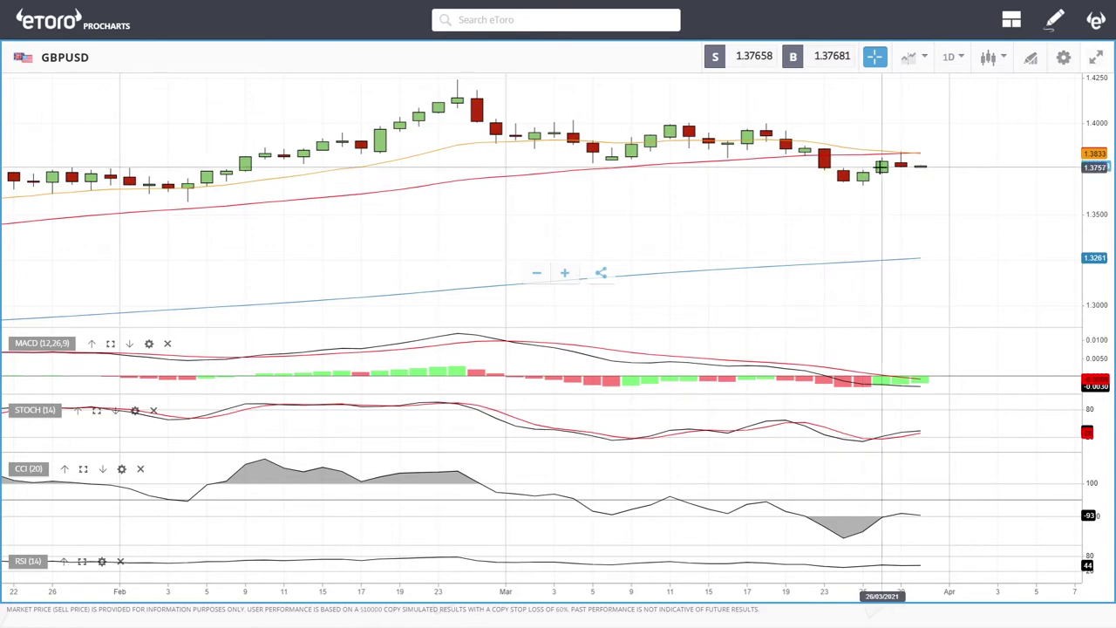
scroll(950, 189, "down", 3)
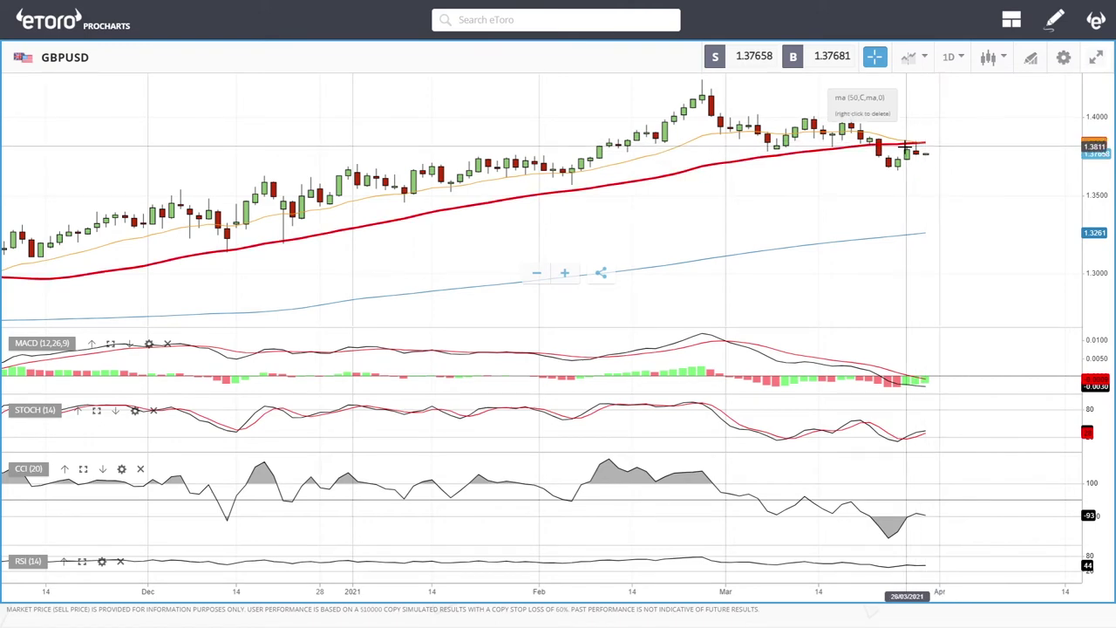
scroll(940, 167, "down", 3)
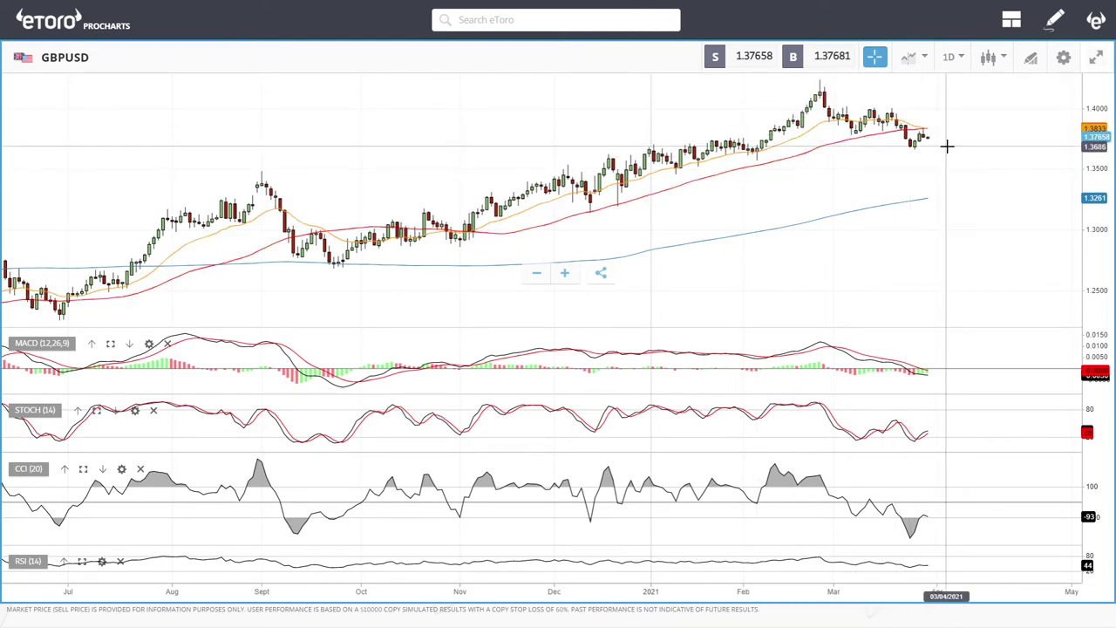
scroll(947, 146, "up", 3)
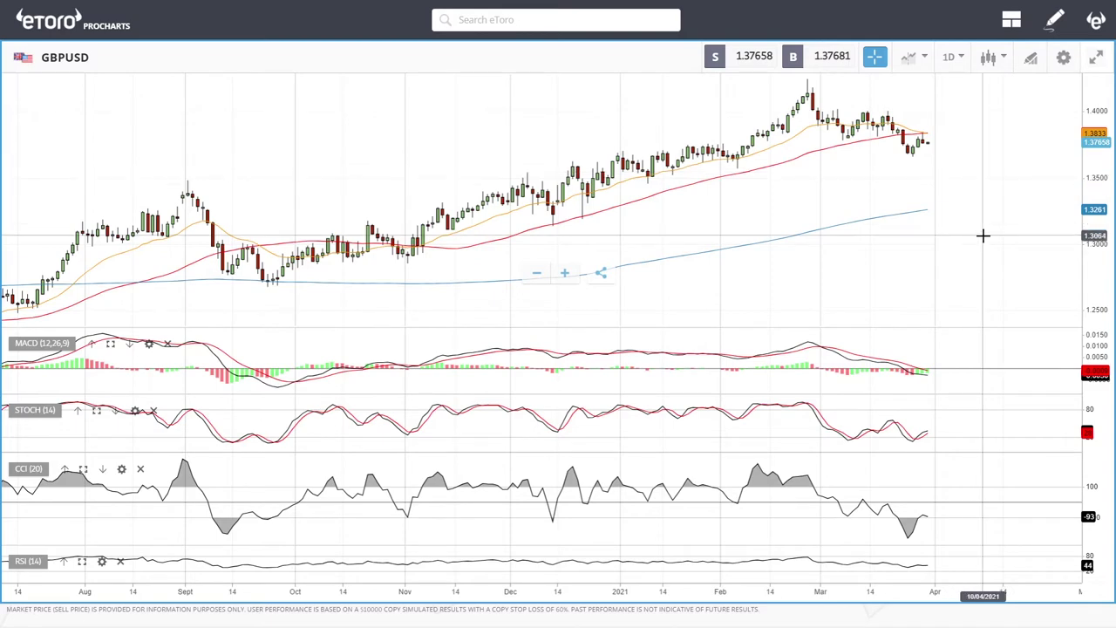
scroll(985, 224, "up", 3)
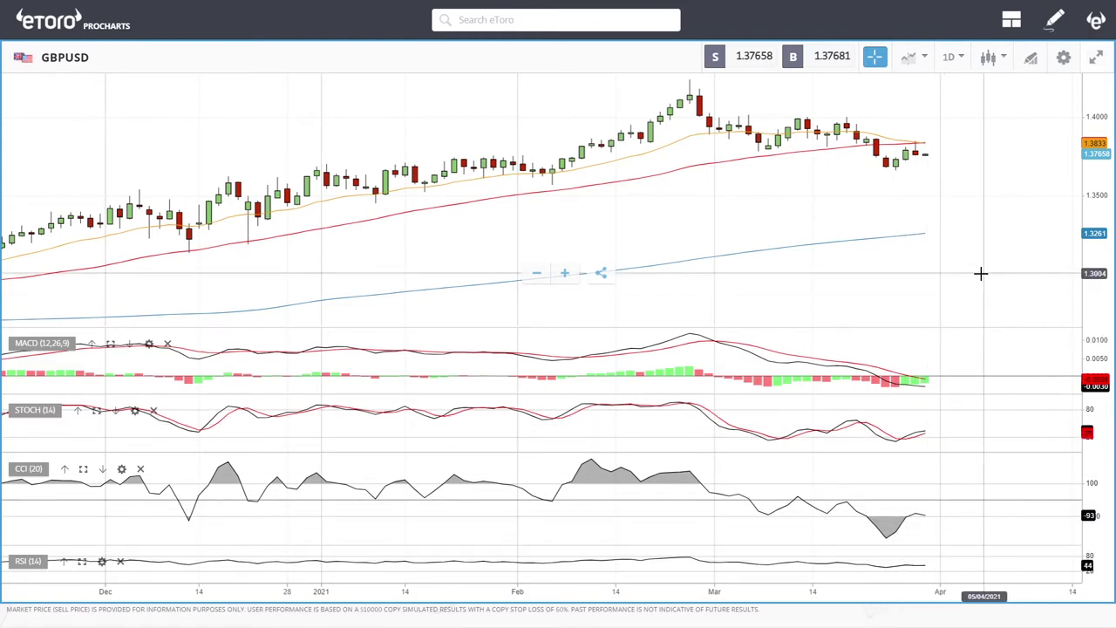
Add the Bollinger Bands study to the GBPUSD chart and zoom out to December–March
left_click(1032, 59)
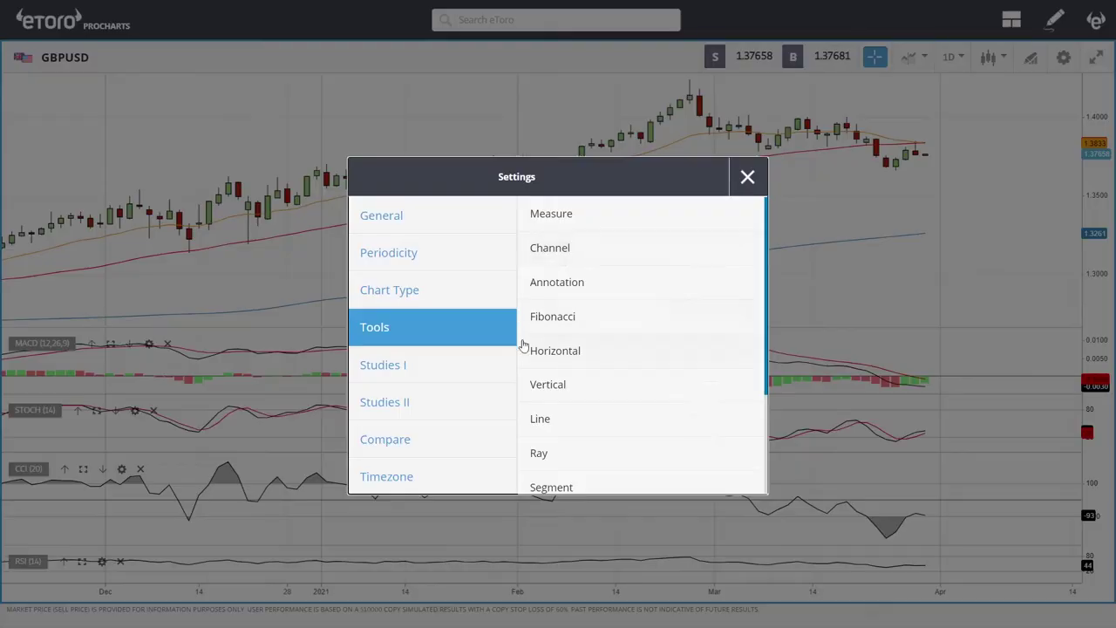
left_click(428, 358)
left_click(605, 485)
left_click(558, 400)
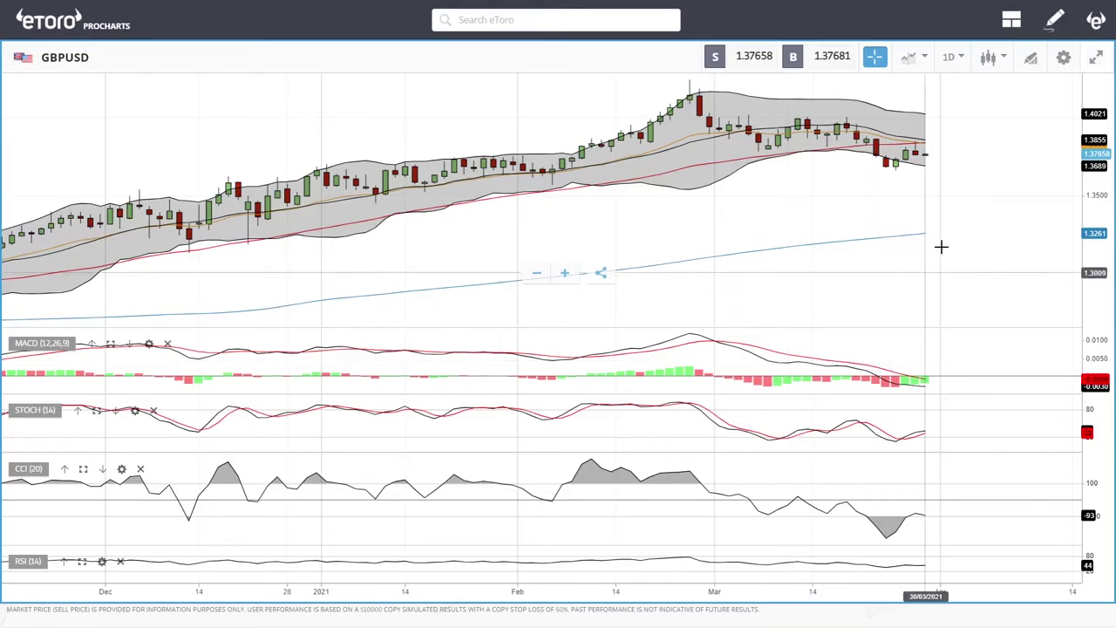
scroll(996, 182, "up", 5)
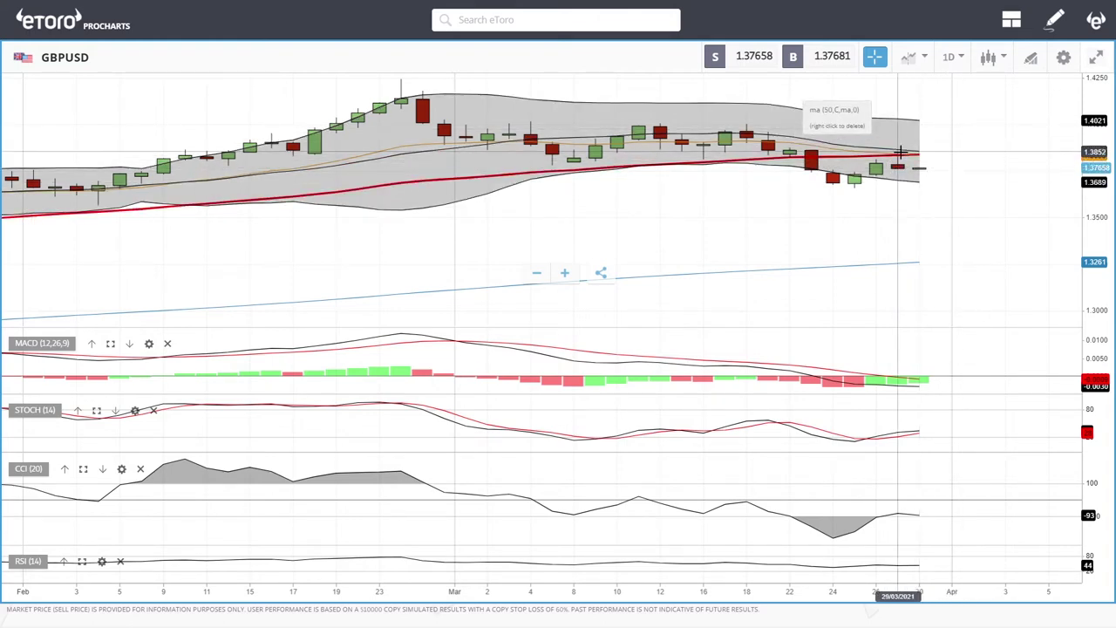
scroll(942, 187, "down", 3)
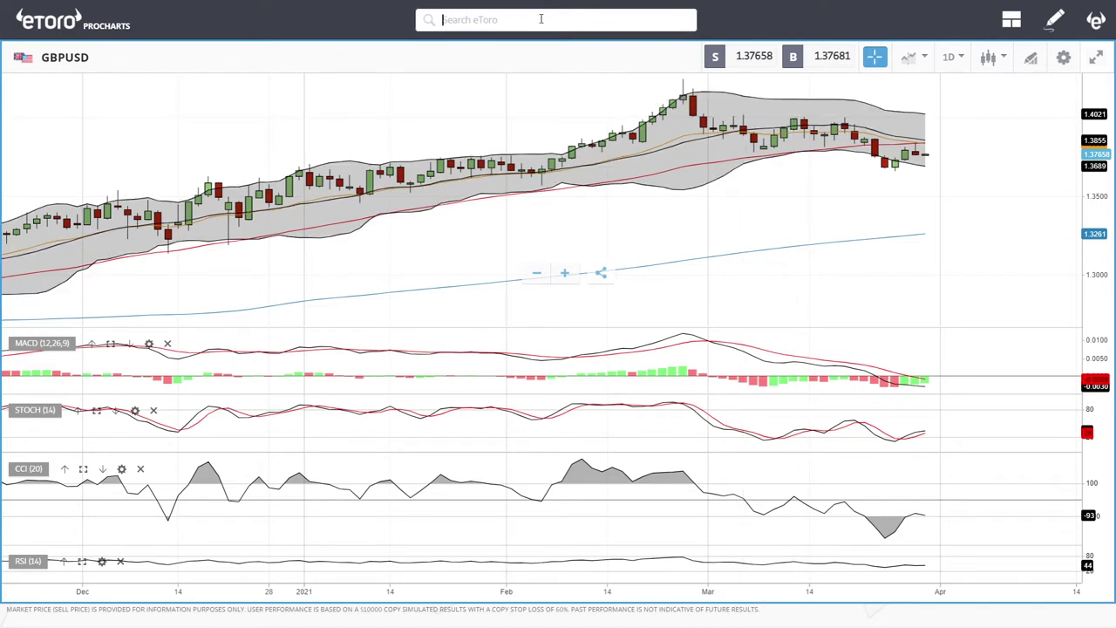
Search 'usdj', open the daily USDJPY chart and zoom out to August–April
type("sd")
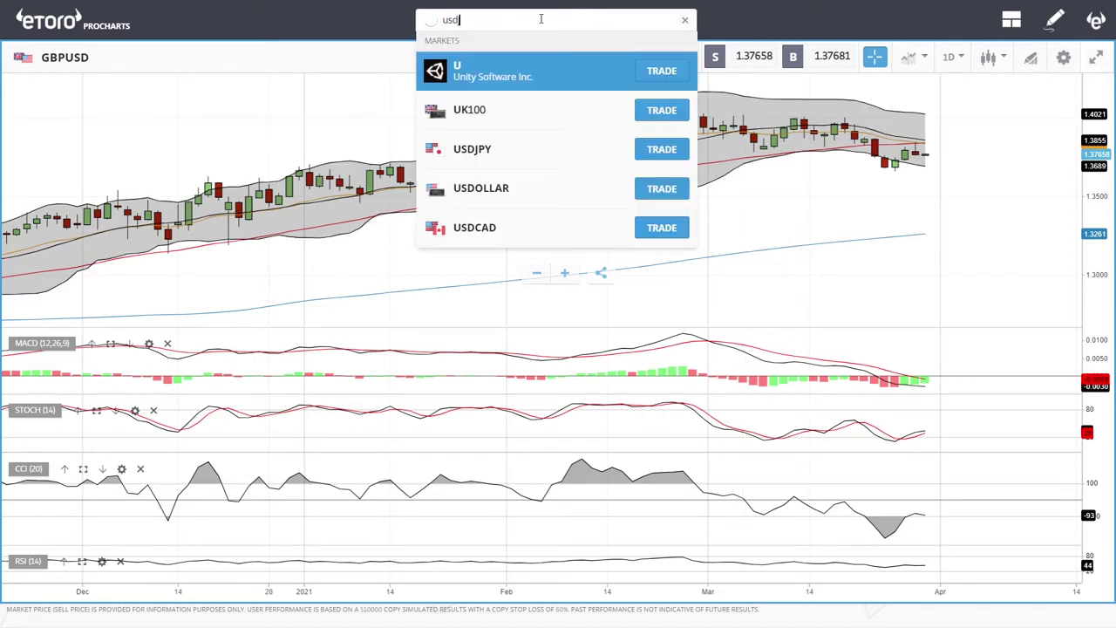
type("j")
left_click(513, 74)
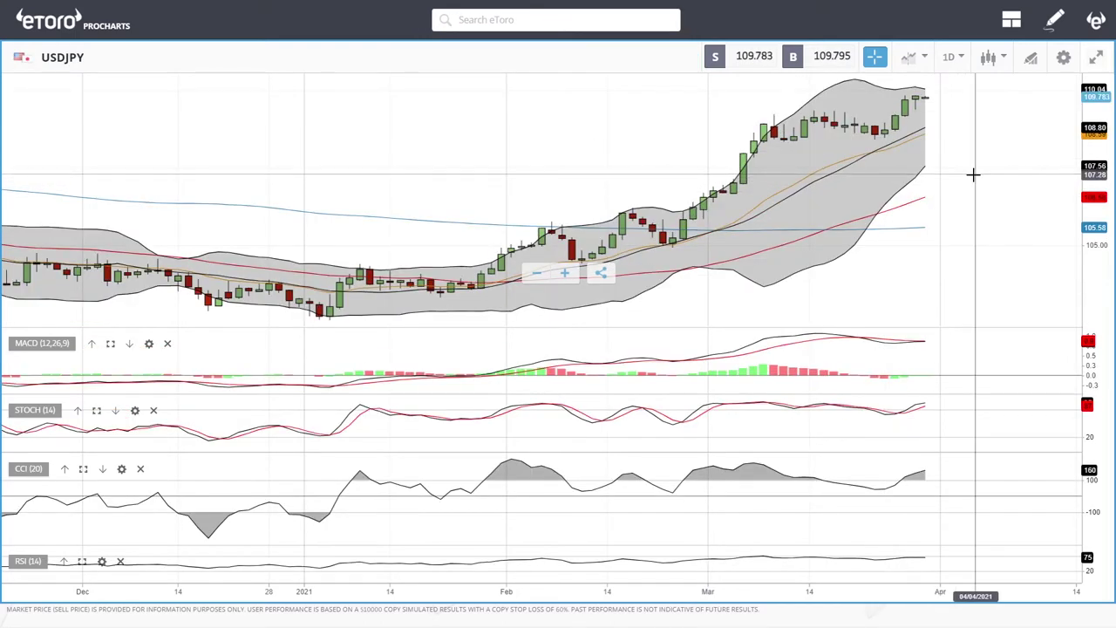
scroll(973, 174, "down", 3)
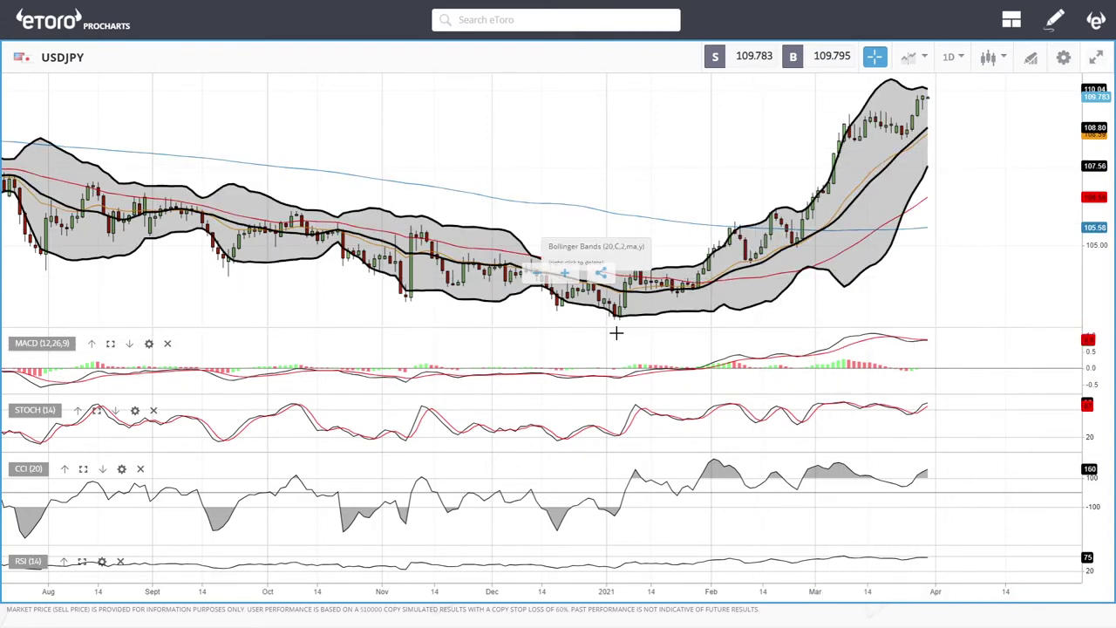
Zoom the USDJPY chart out to its history back to 2018, then back in
scroll(1047, 196, "down", 3)
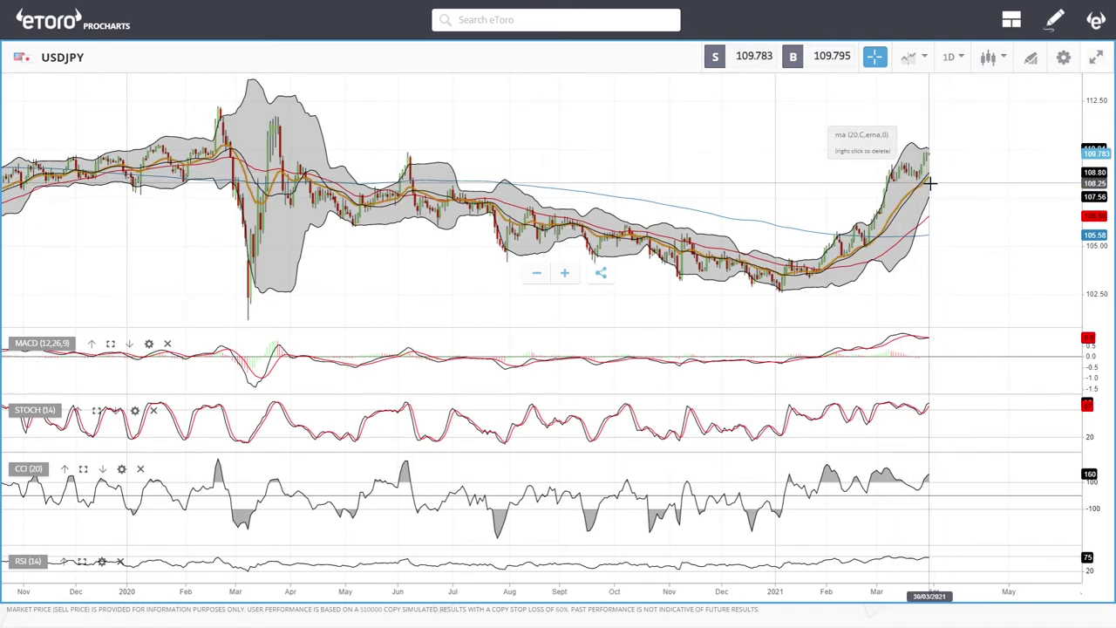
scroll(930, 183, "down", 3)
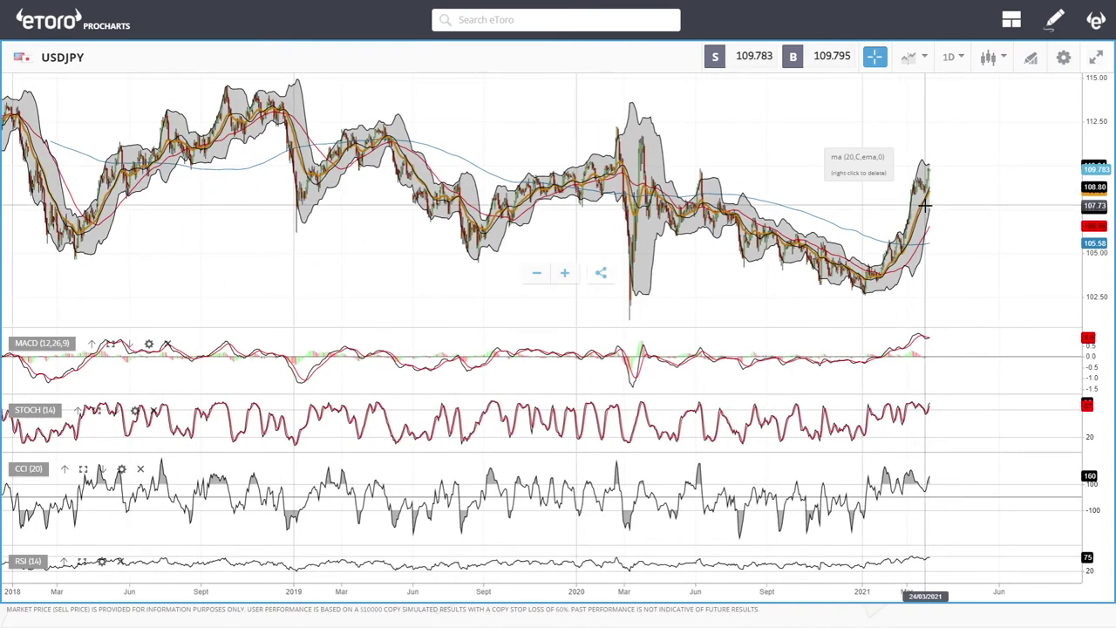
scroll(972, 224, "up", 3)
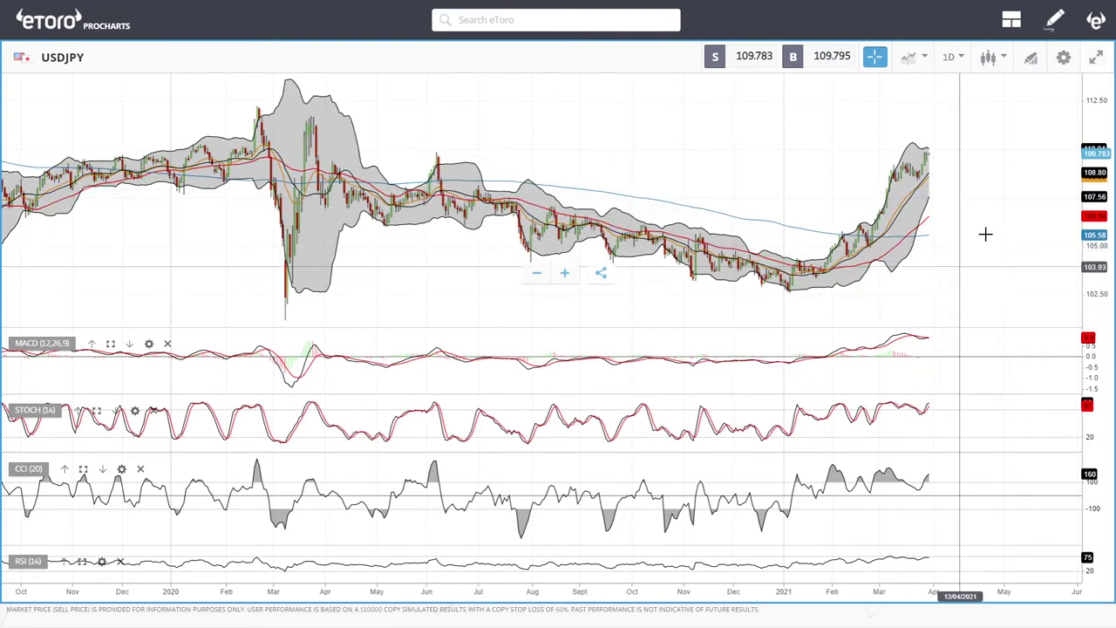
scroll(1016, 202, "up", 5)
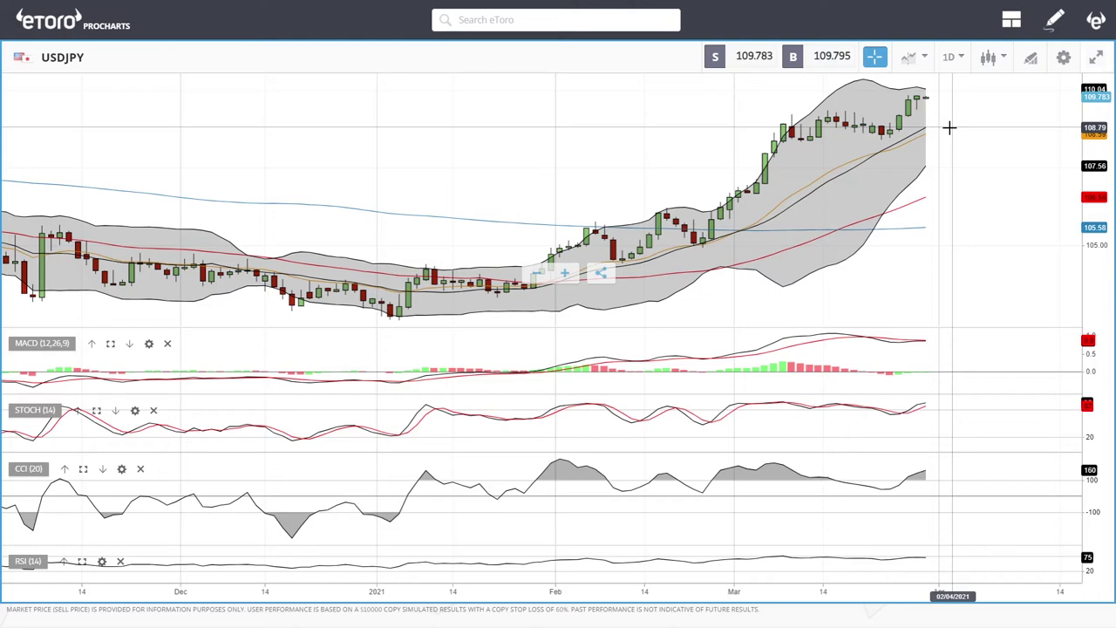
scroll(950, 128, "down", 5)
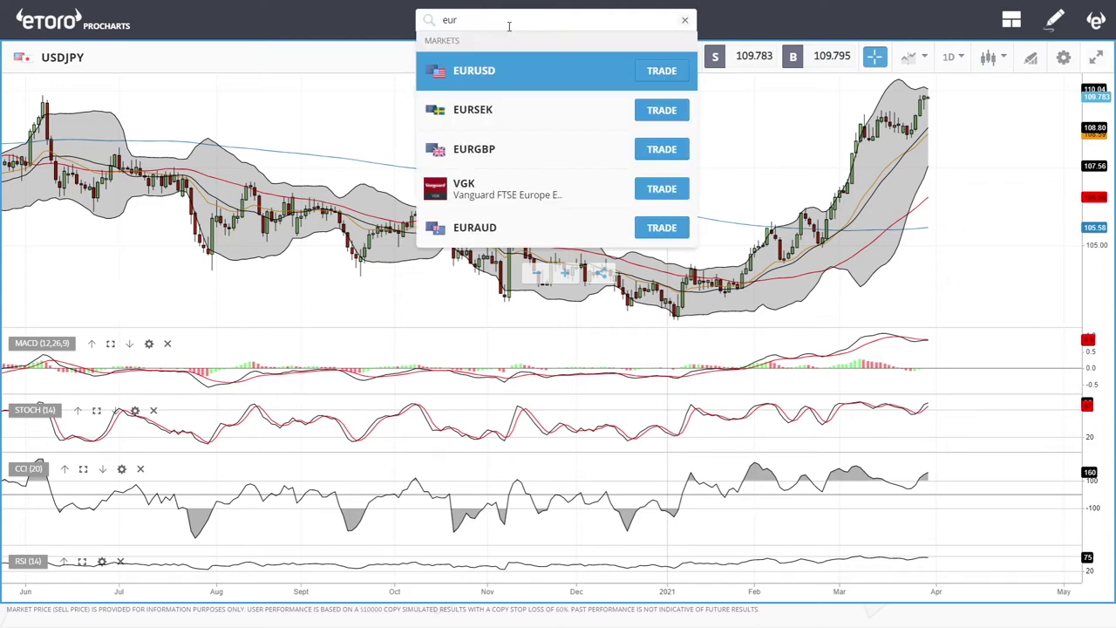
Open the daily EURUSD chart and zoom across October 2019 to April 2021
left_click(487, 72)
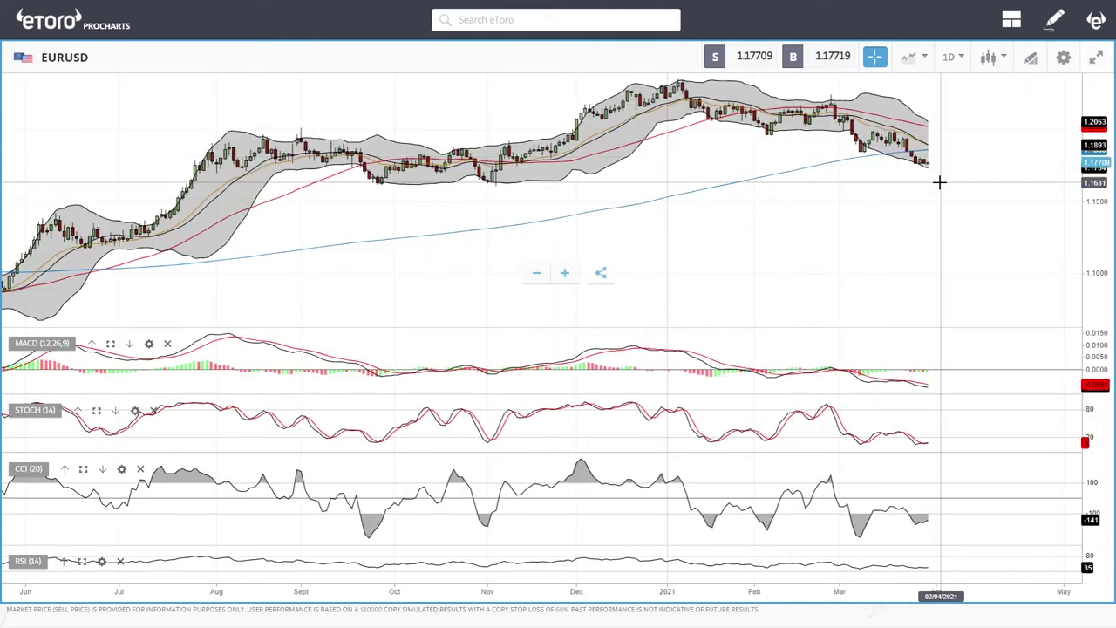
scroll(958, 186, "up", 3)
scroll(959, 186, "down", 6)
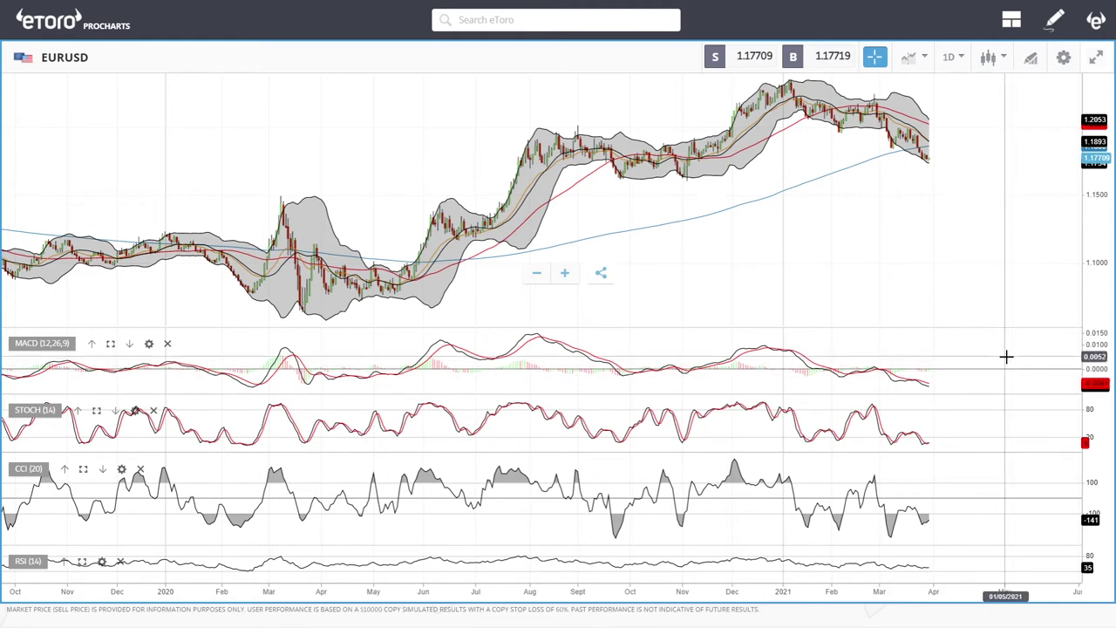
scroll(1007, 357, "up", 5)
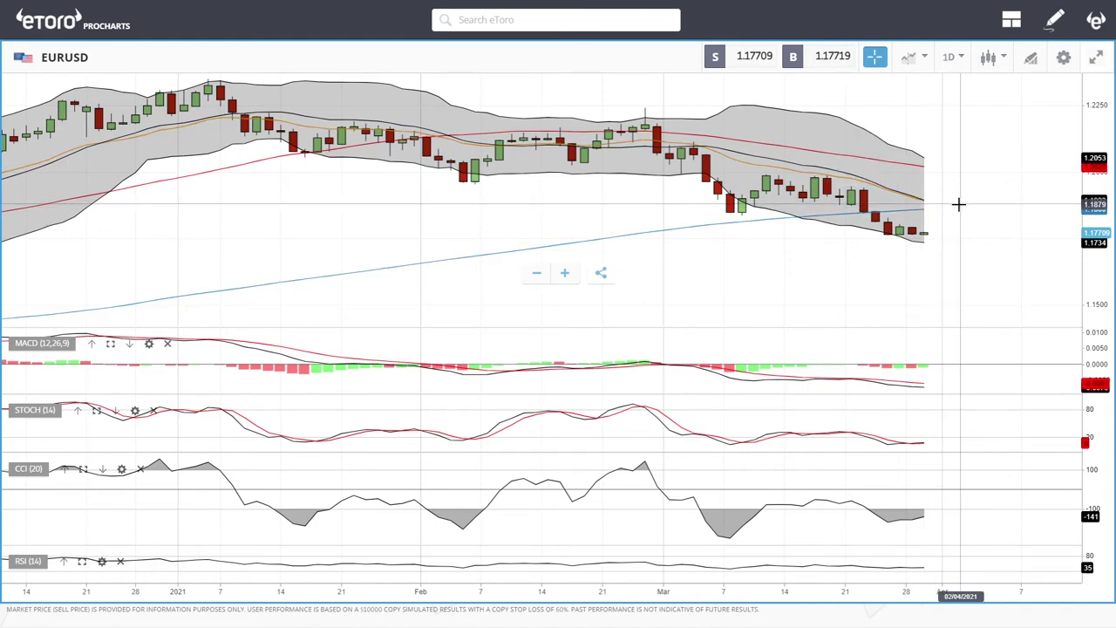
scroll(999, 221, "down", 5)
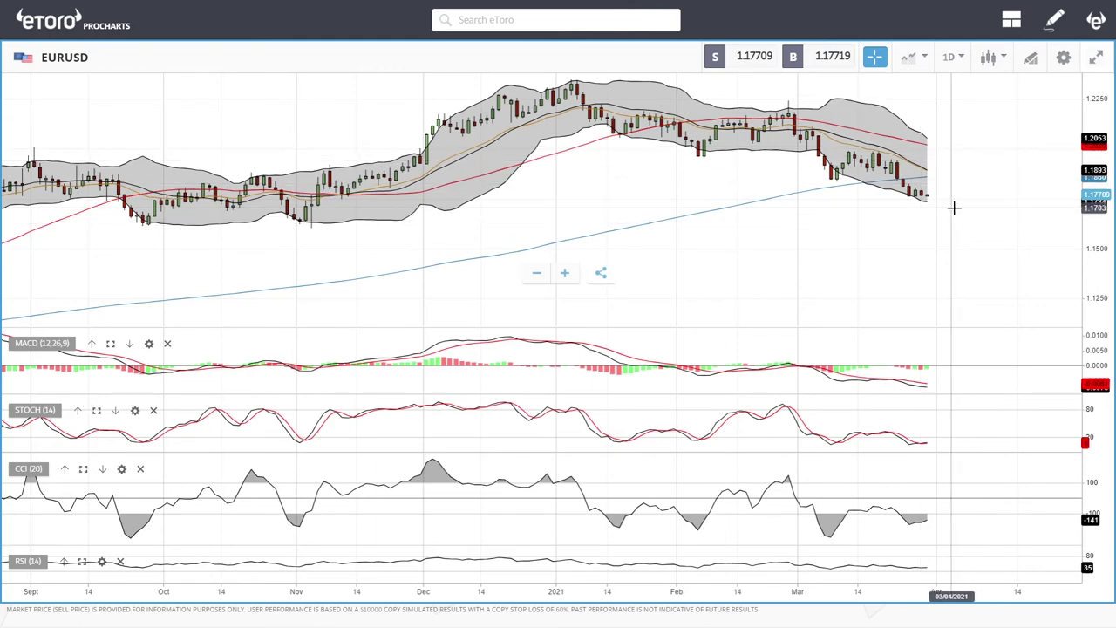
scroll(954, 207, "up", 5)
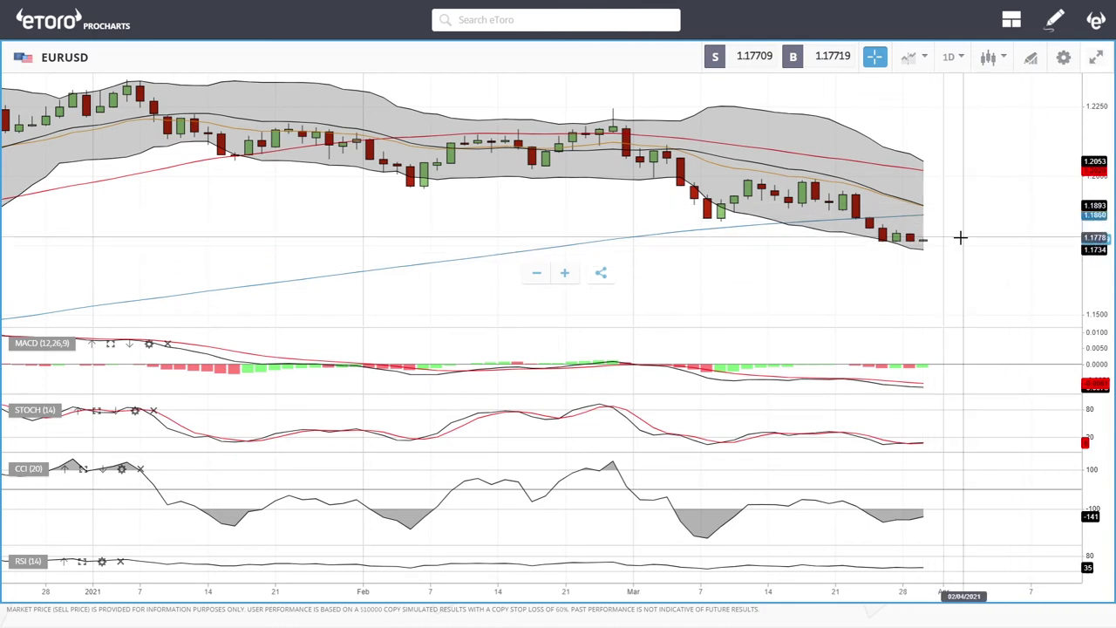
scroll(960, 237, "down", 5)
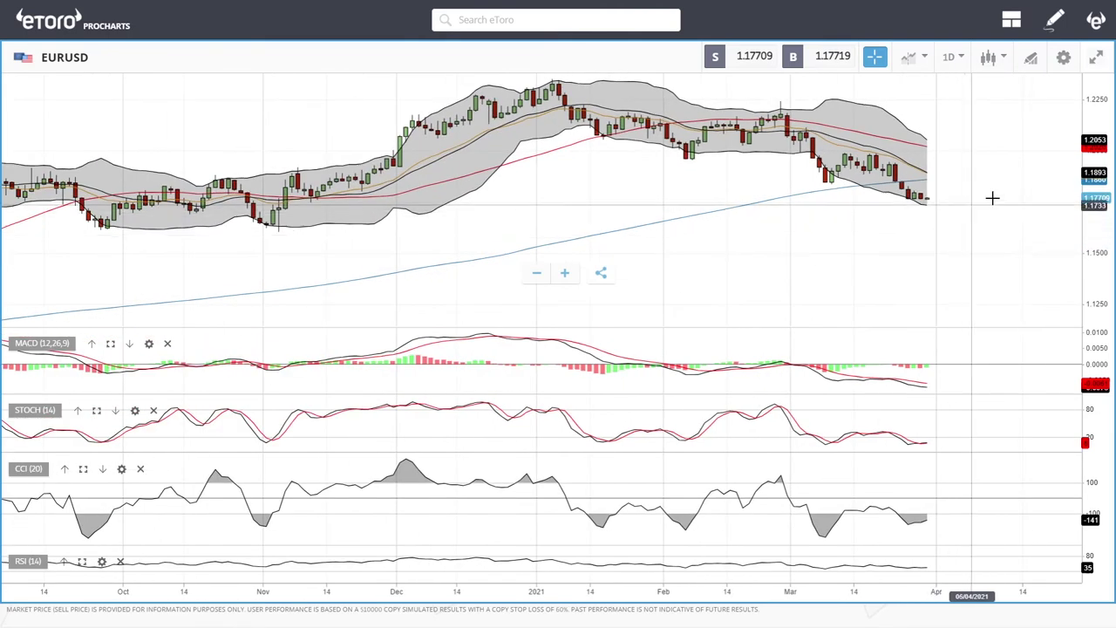